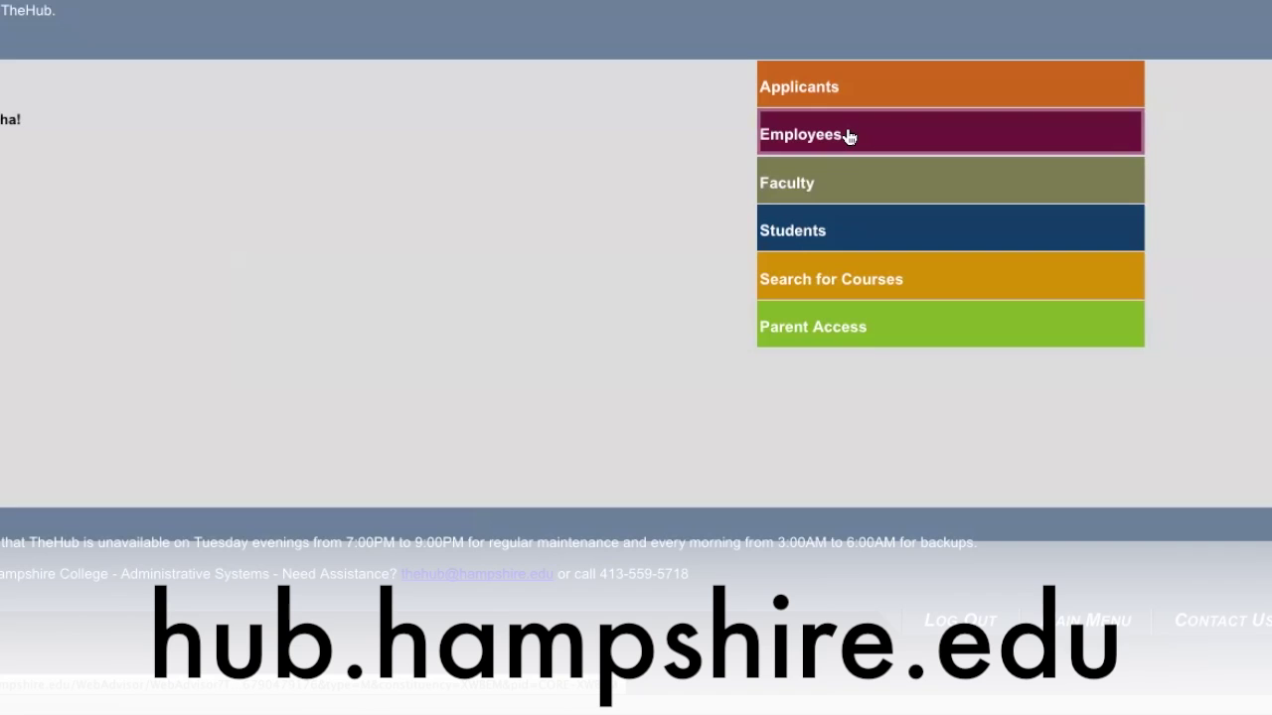
Step: Go to the My Budget form in the Employees section
click(849, 136)
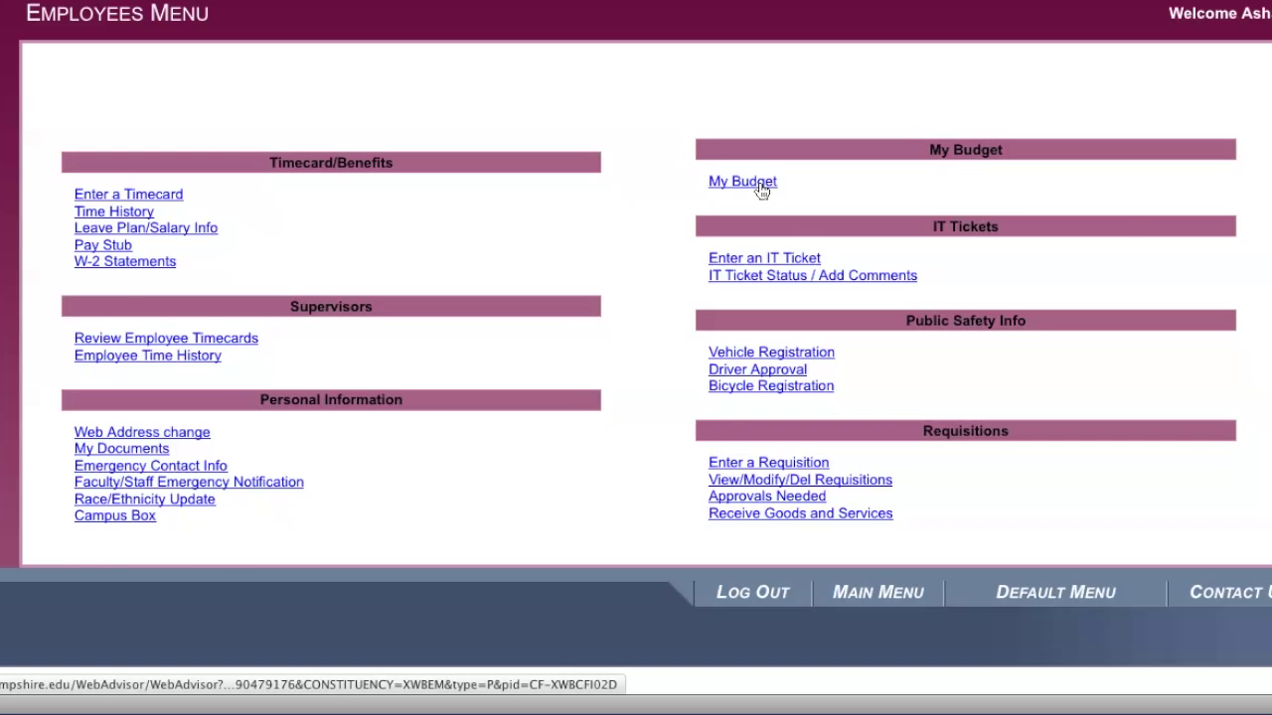
click(760, 185)
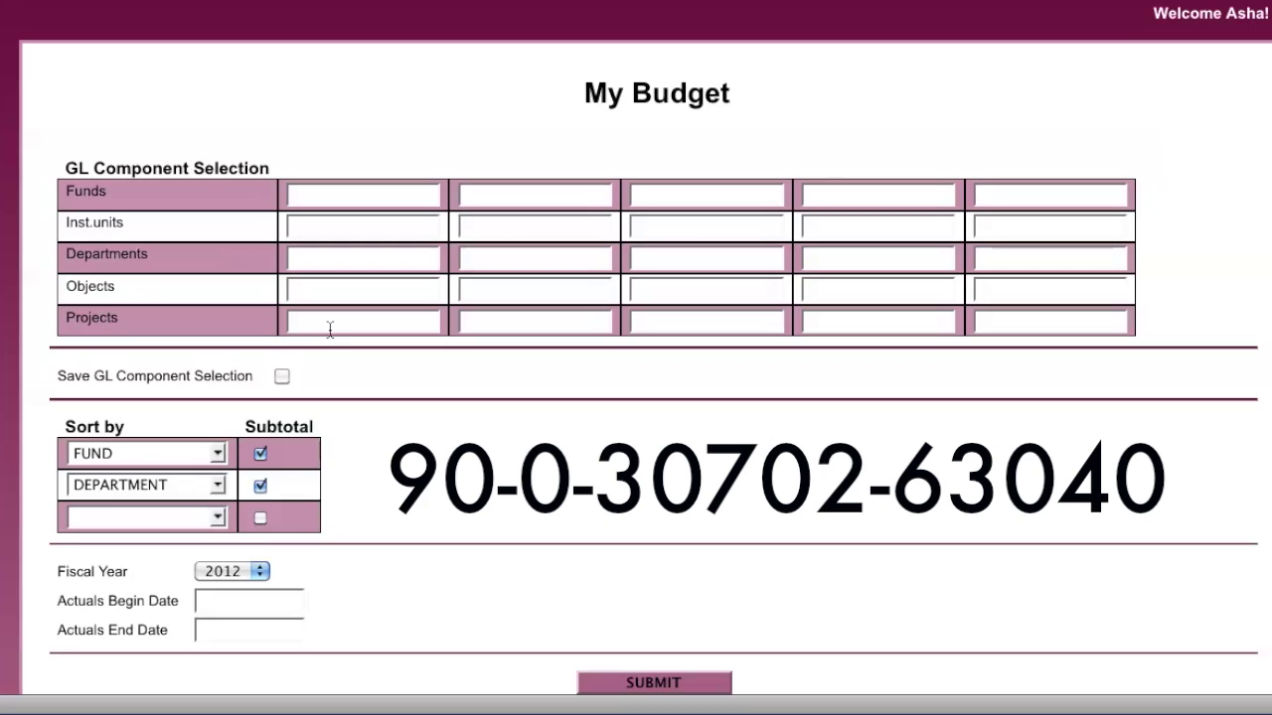
Step: Fill in the GL components of one budget line: fund 90, department 30702 and object 63040
click(321, 192)
text(90)
key(BackSpace)
key(BackSpace)
text(90)
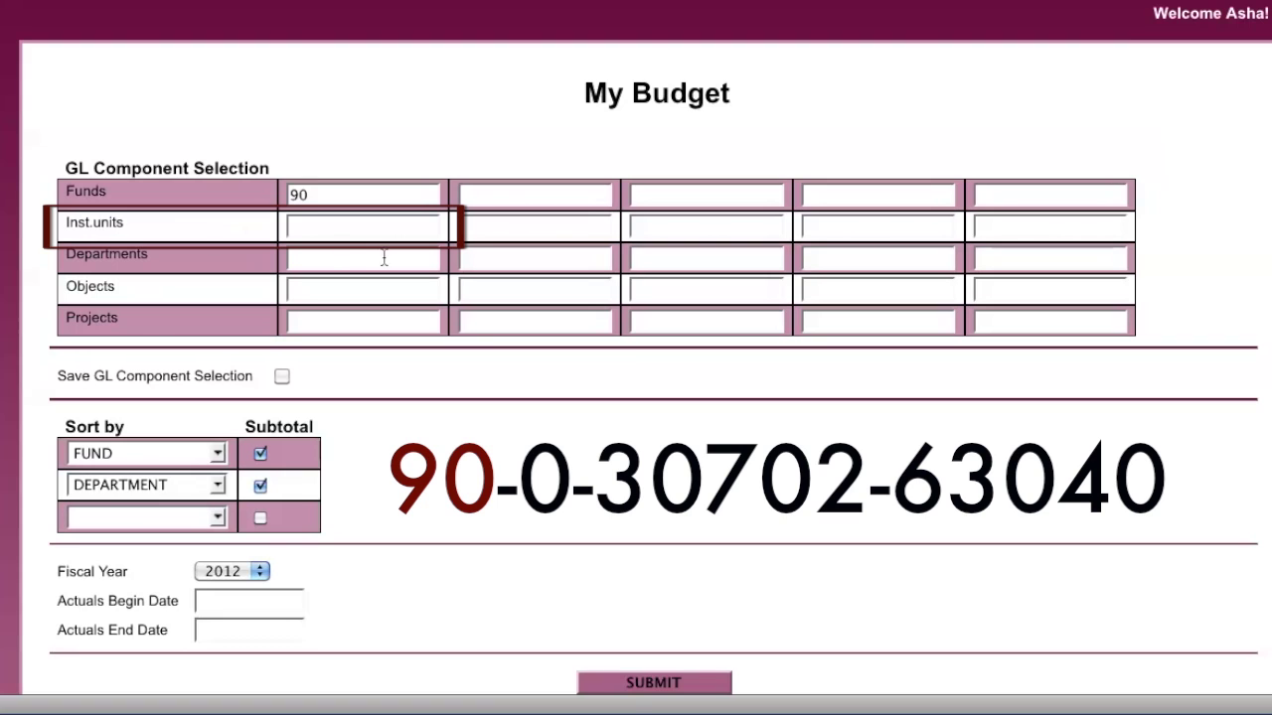
click(355, 265)
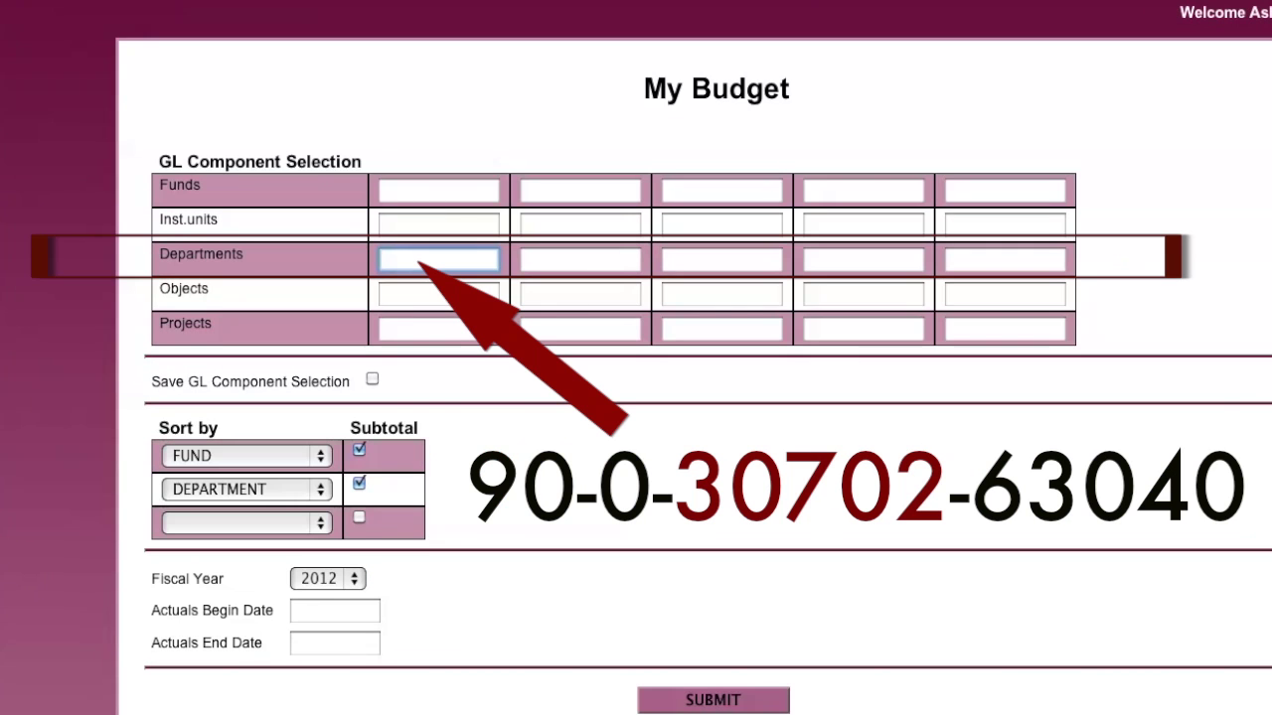
text(30702)
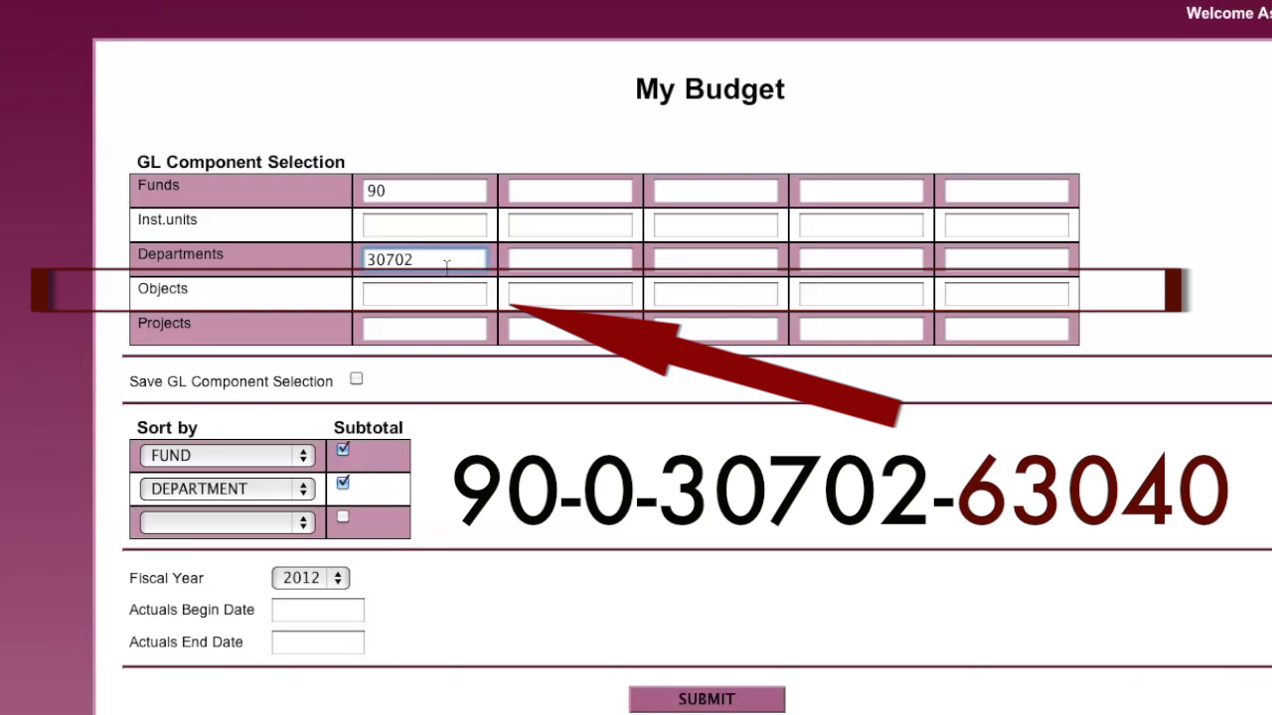
click(451, 303)
text(63040)
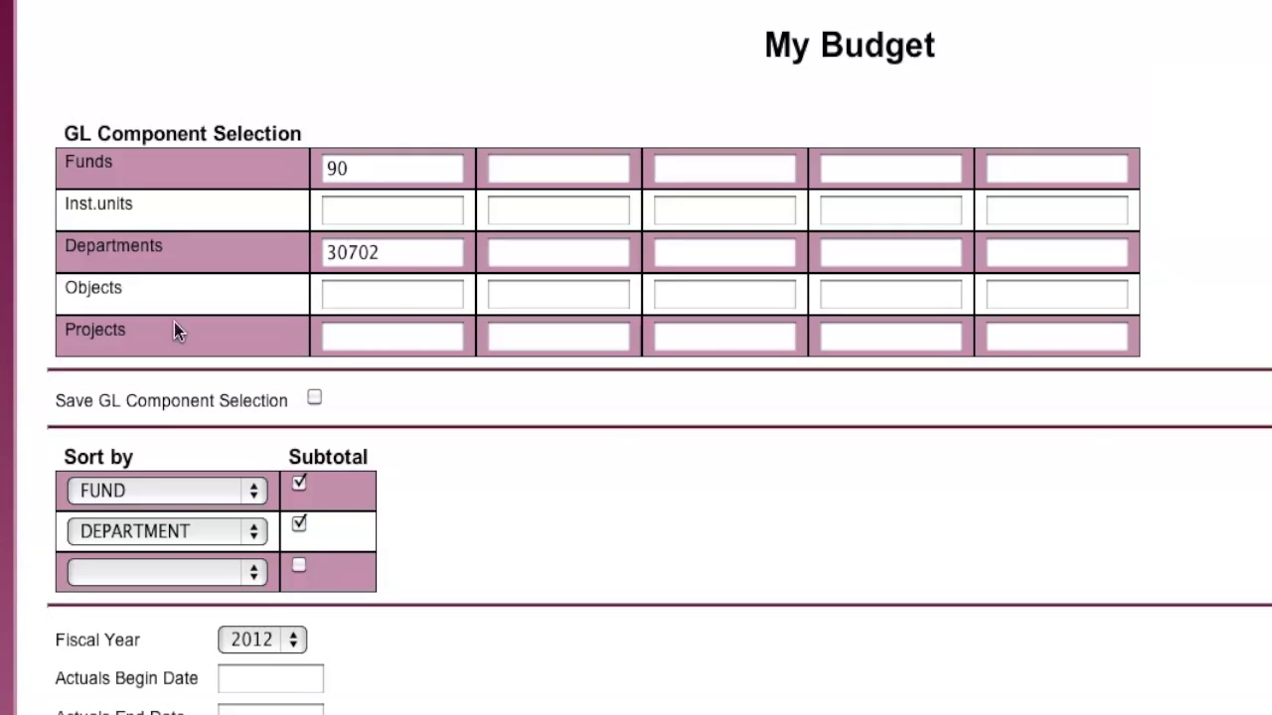
Step: Start an object code with 6 in the first Objects field and clear it again
click(390, 294)
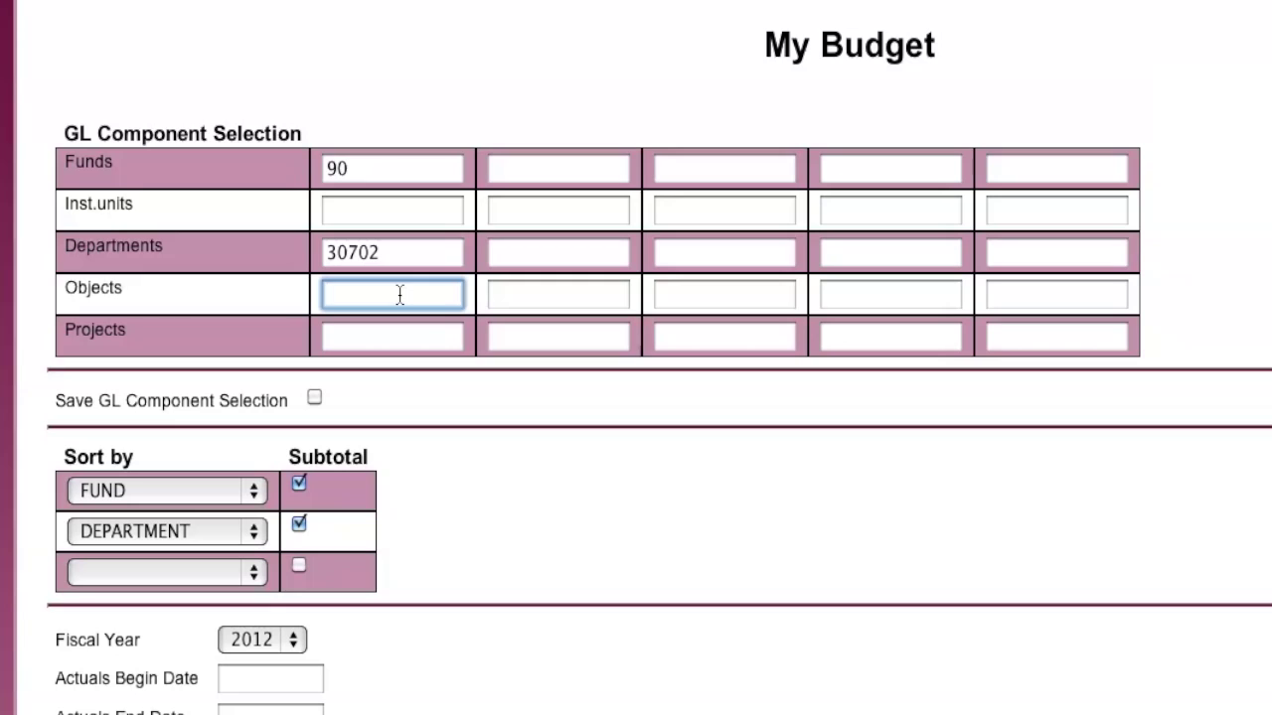
text(6)
key(BackSpace)
key(BackSpace)
Step: Shorten the first department code to 3 and extend it to 307
click(405, 250)
key(BackSpace)
key(BackSpace)
key(BackSpace)
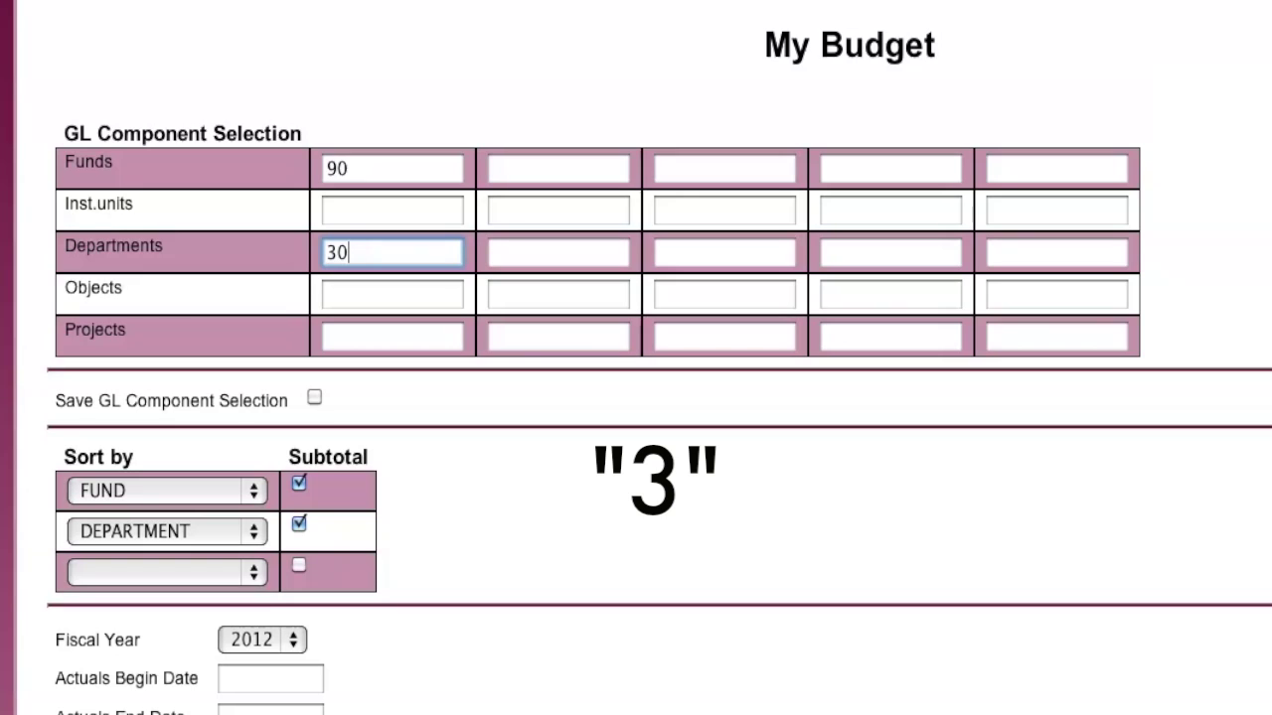
key(BackSpace)
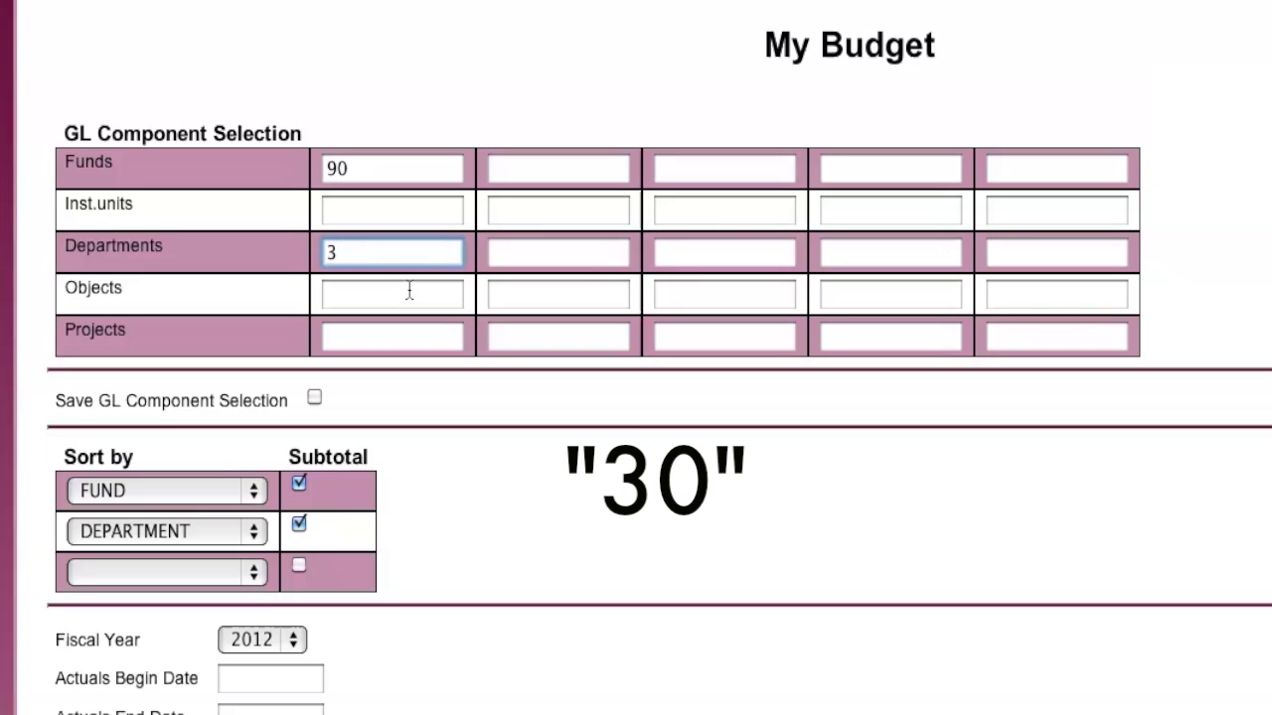
text(07)
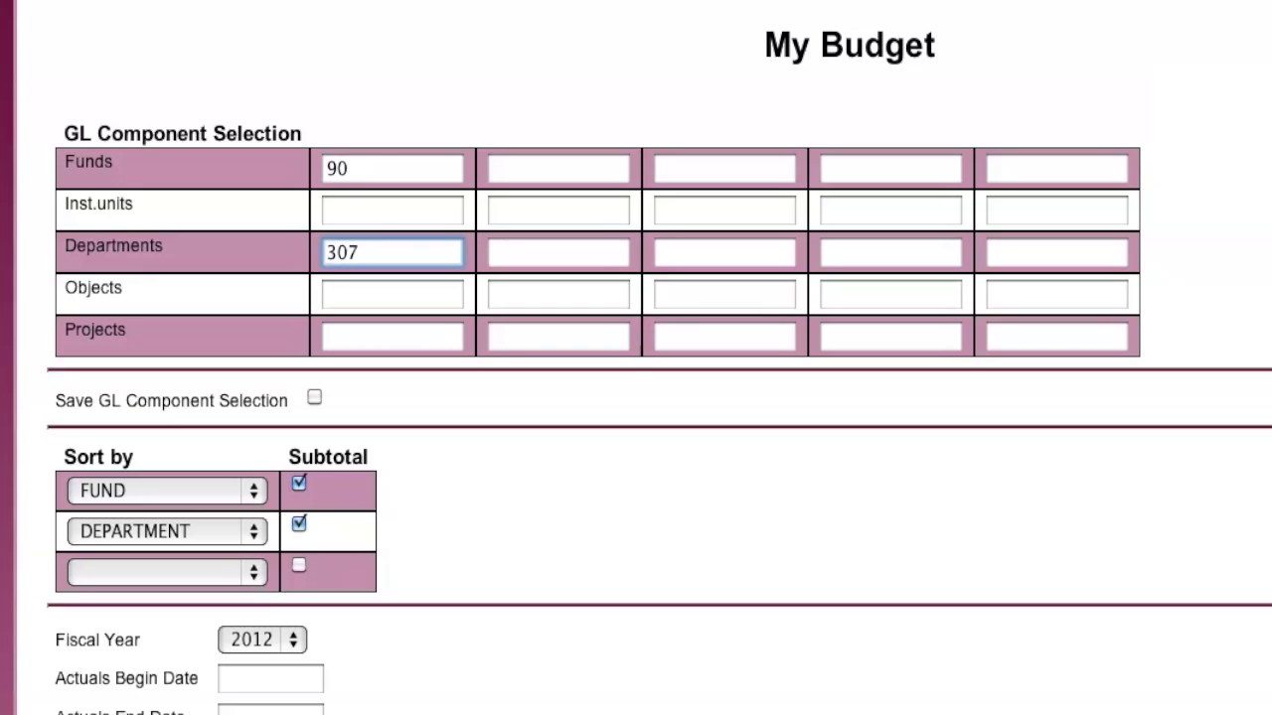
Step: Clear the first department and fund entries from the GL component selection
key(BackSpace)
key(BackSpace)
key(BackSpace)
click(355, 163)
key(BackSpace)
key(BackSpace)
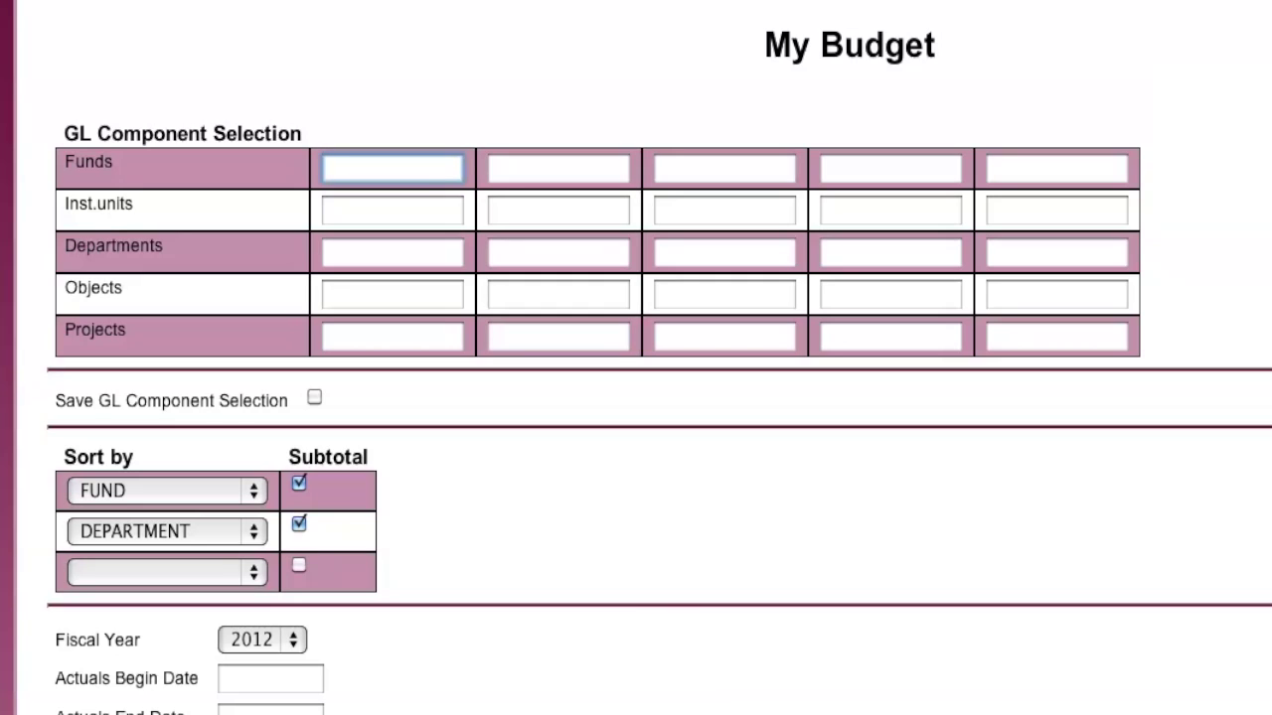
Step: Enter 30702 as the first department, correcting any mistyped digits
click(399, 259)
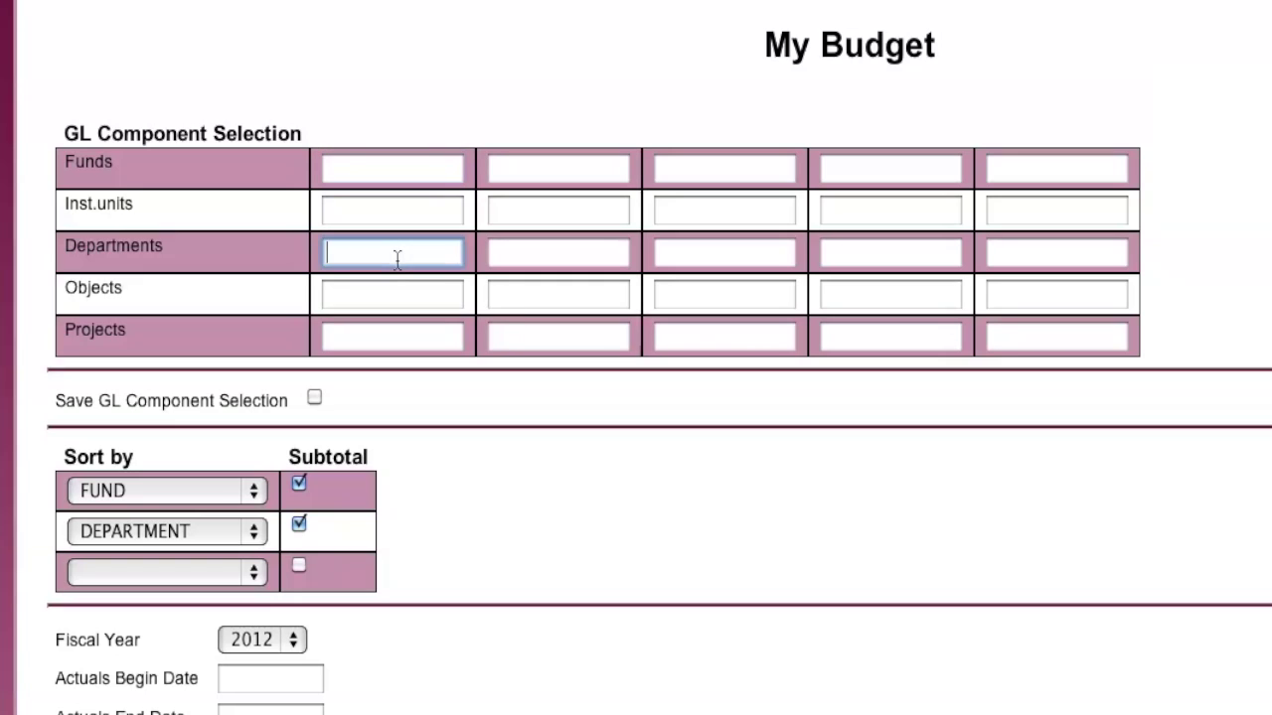
text(9)
key(BackSpace)
text(3047)
key(BackSpace)
key(BackSpace)
text(704)
key(BackSpace)
text(2)
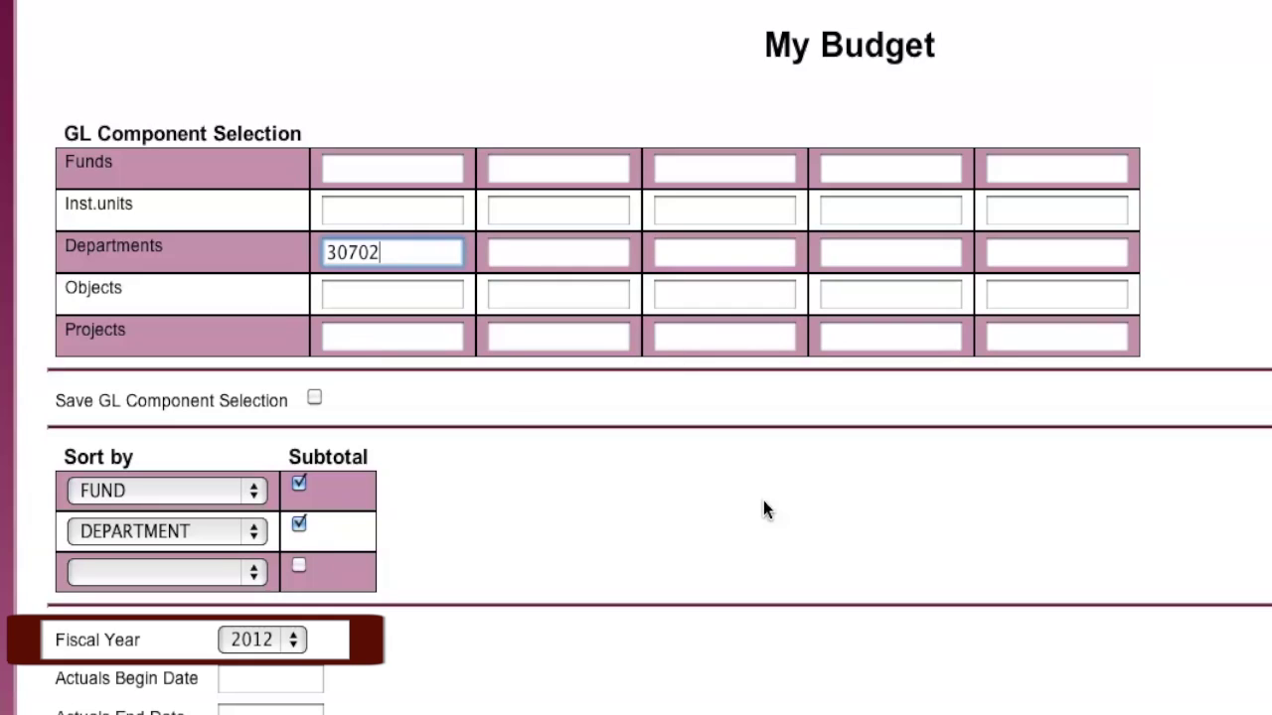
Step: Select 2012 as the fiscal year for the budget query
click(293, 641)
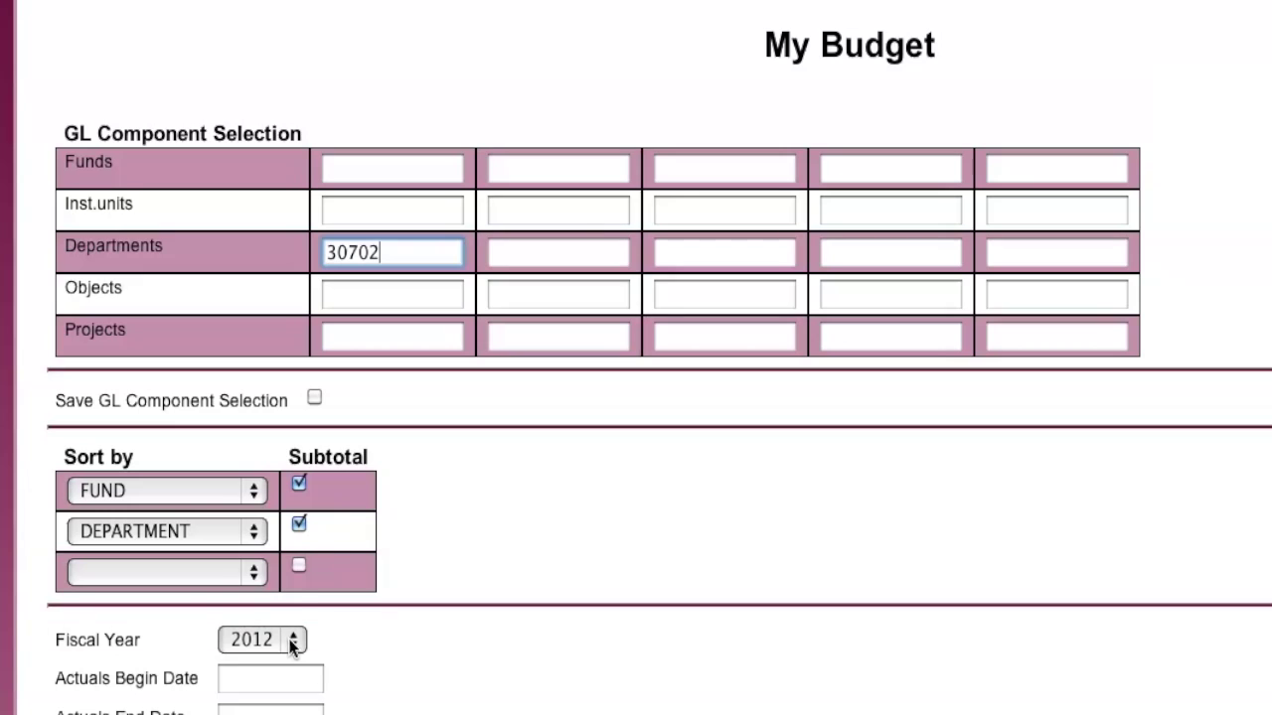
click(290, 642)
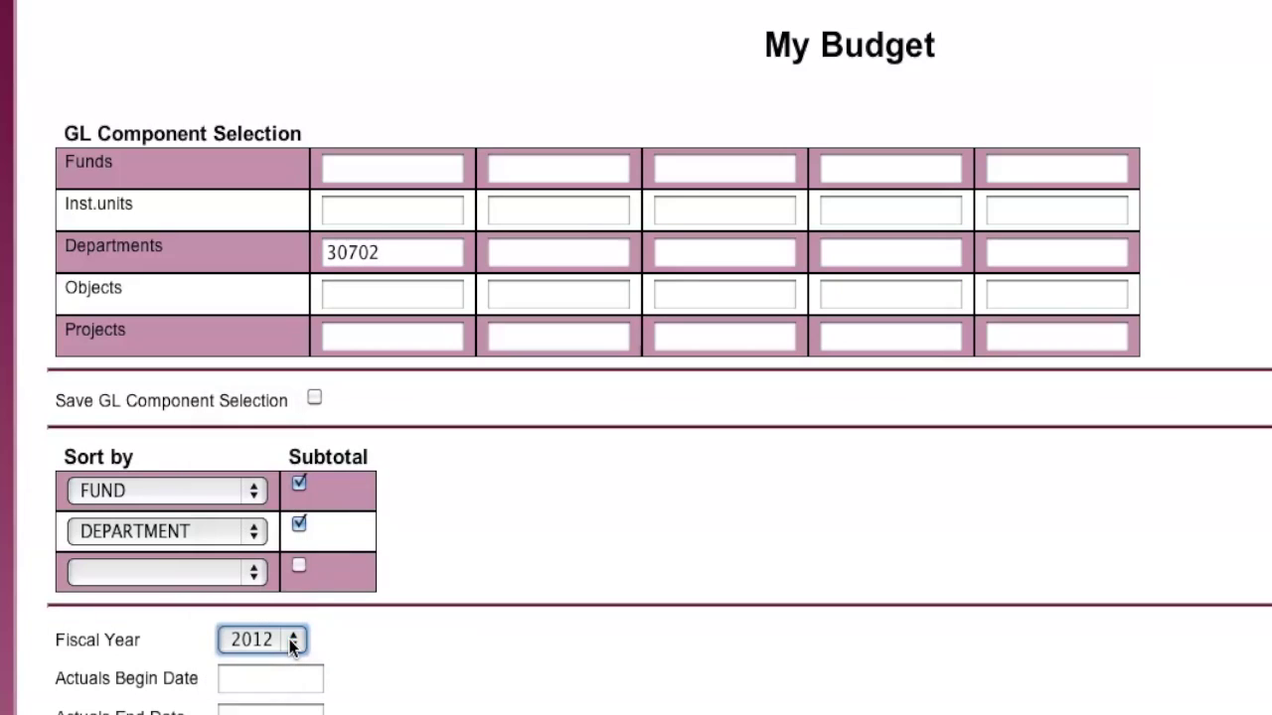